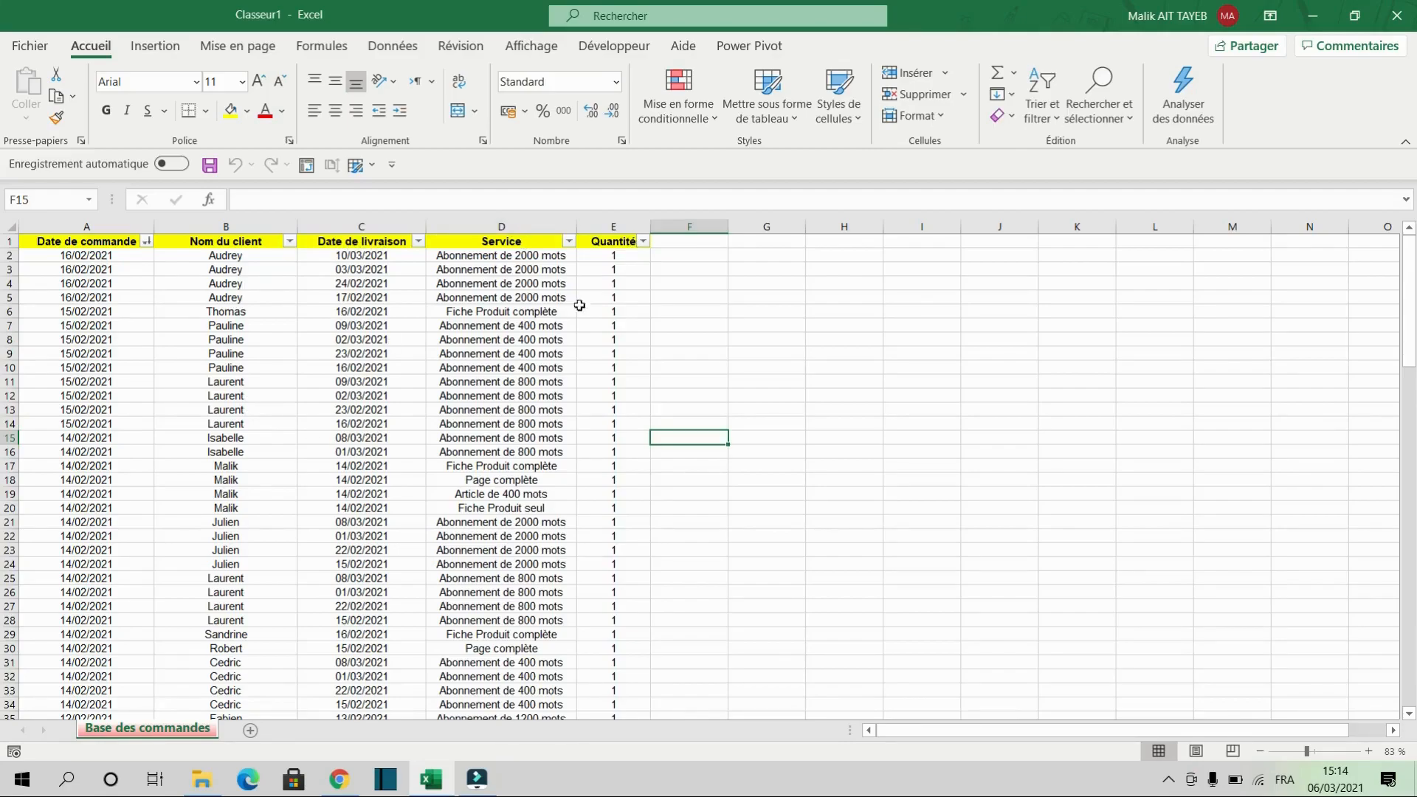
- Create a pivot table on a new worksheet from columns A to E of the Base des commandes sheet
left_click_drag(1408, 300, 1402, 249)
left_click(13, 227)
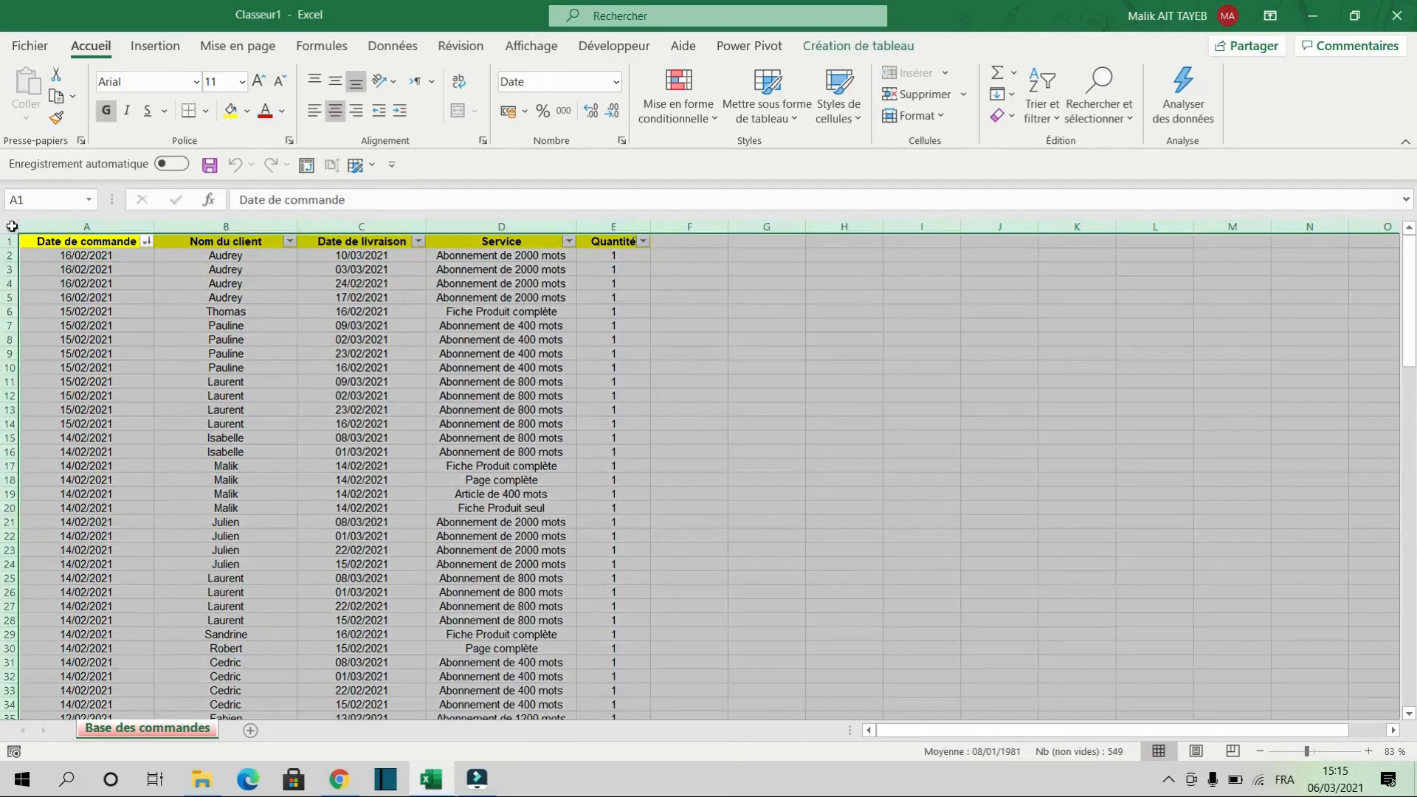
left_click(155, 46)
left_click(64, 122)
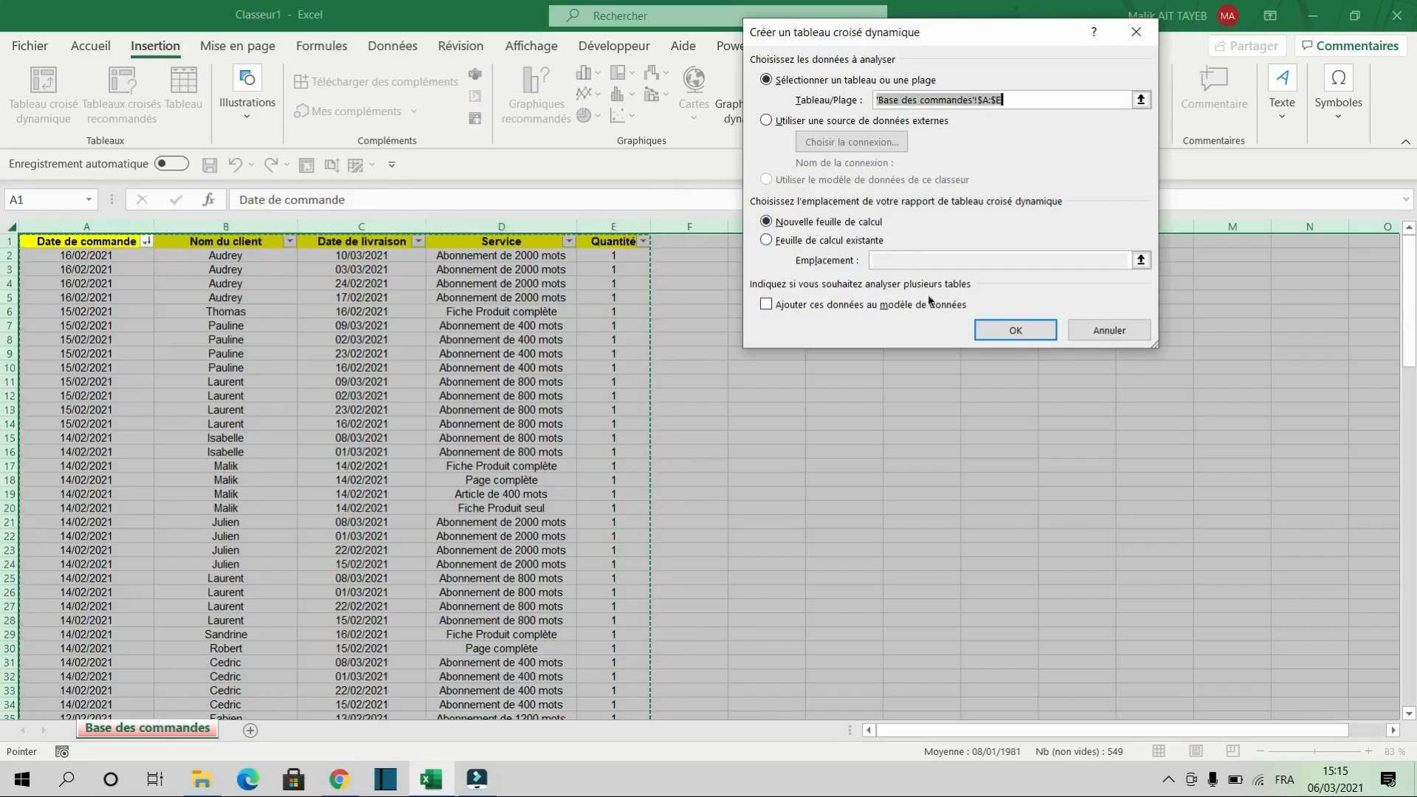
left_click(999, 328)
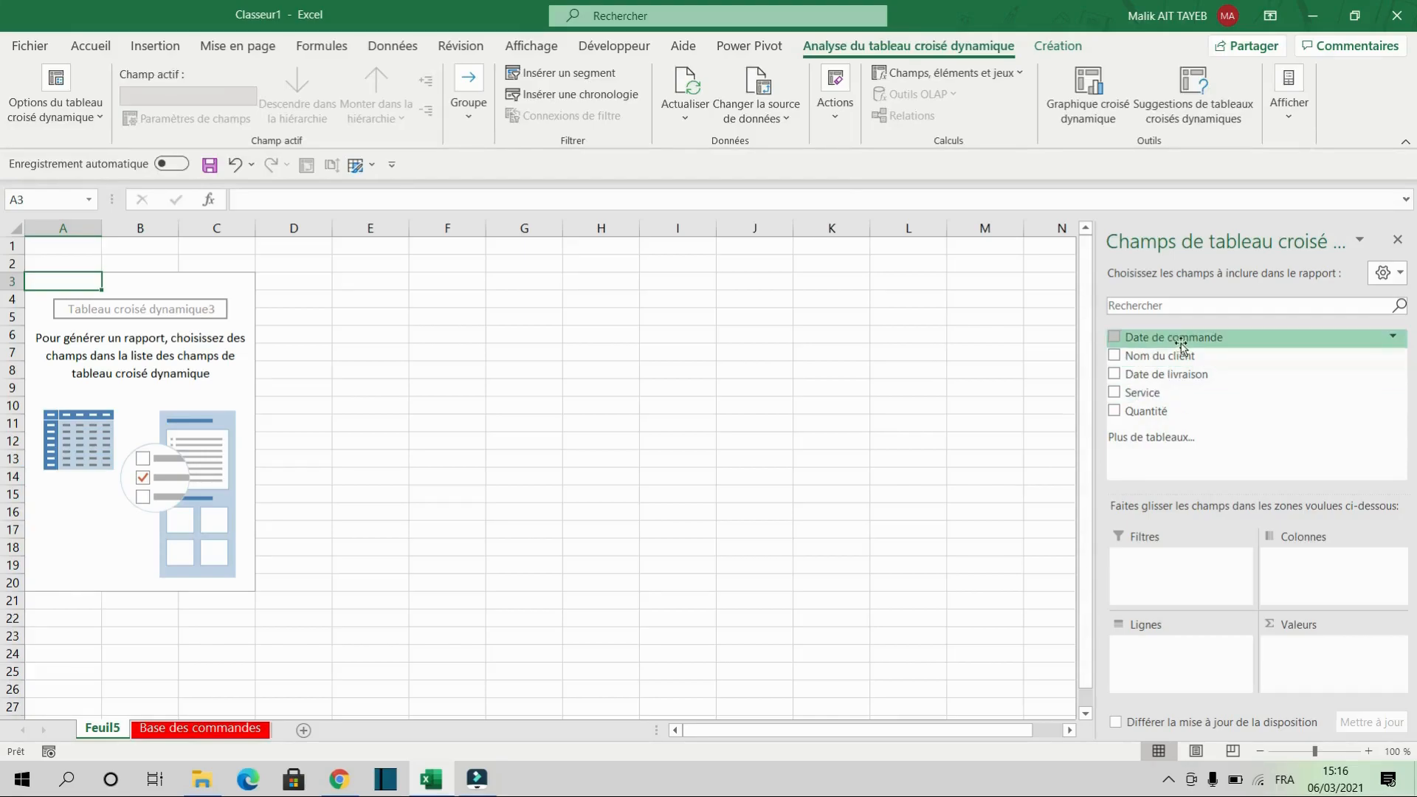
- Add Nom du client to the pivot table's rows and Quantité to its values, summarised by Nombre
left_click_drag(1181, 359, 1173, 668)
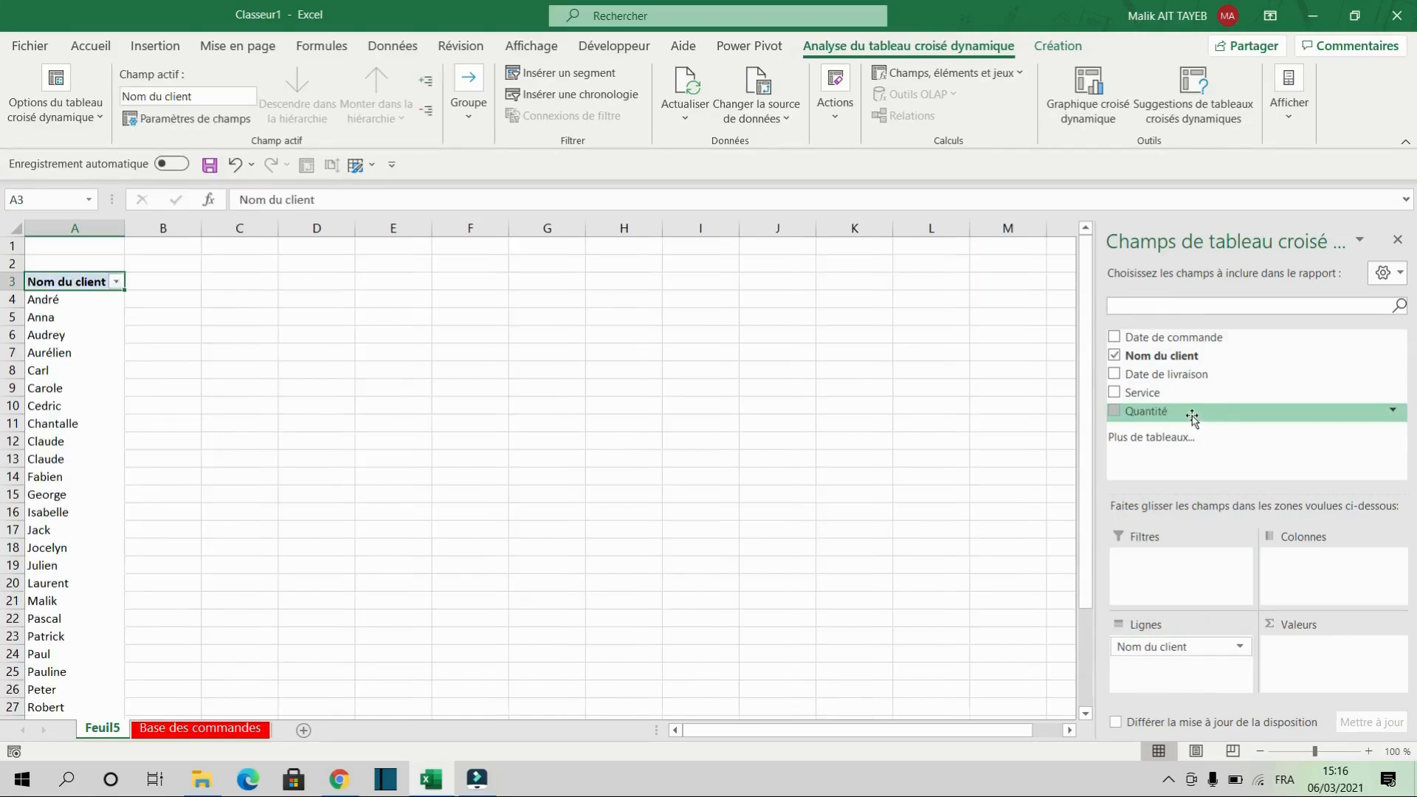
left_click_drag(1192, 417, 1297, 651)
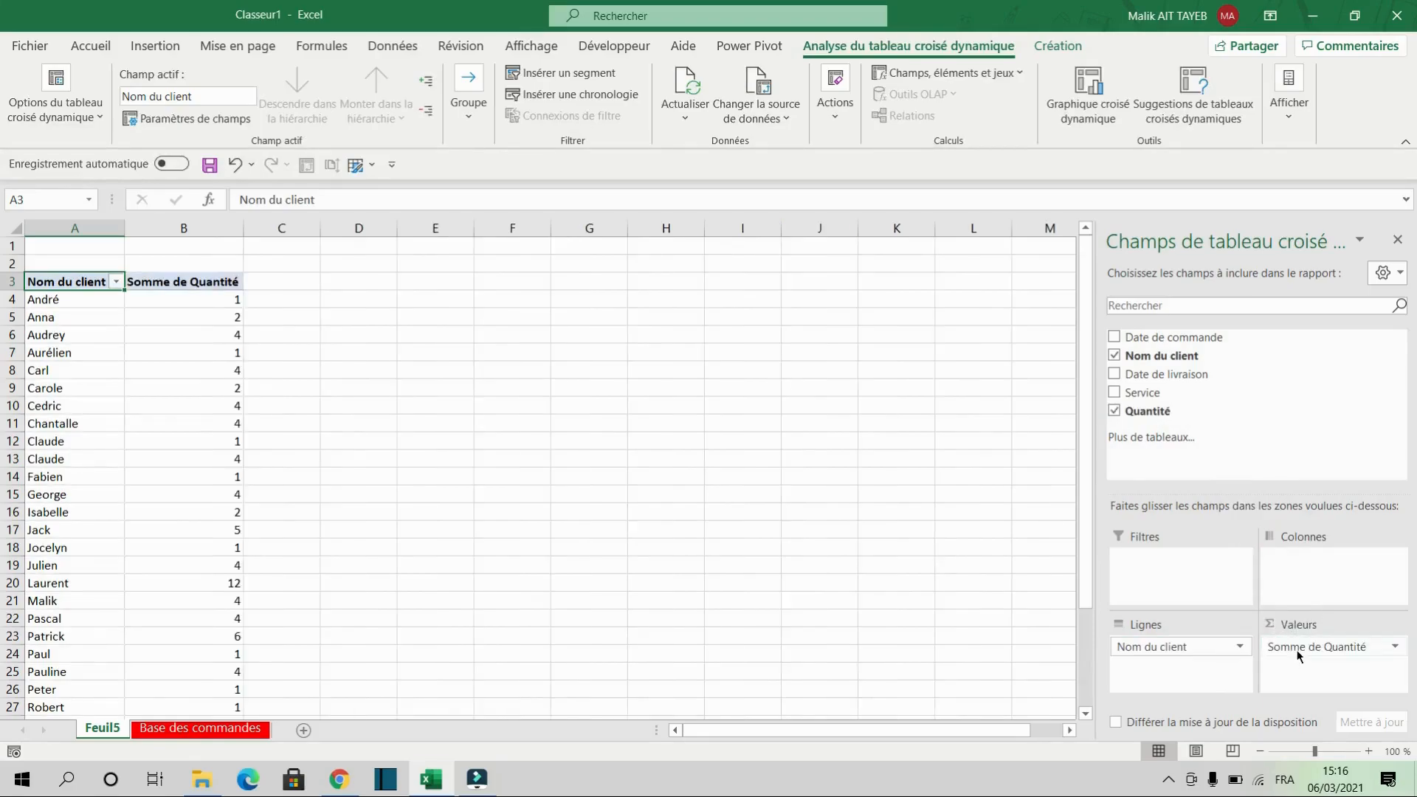
left_click(1300, 647)
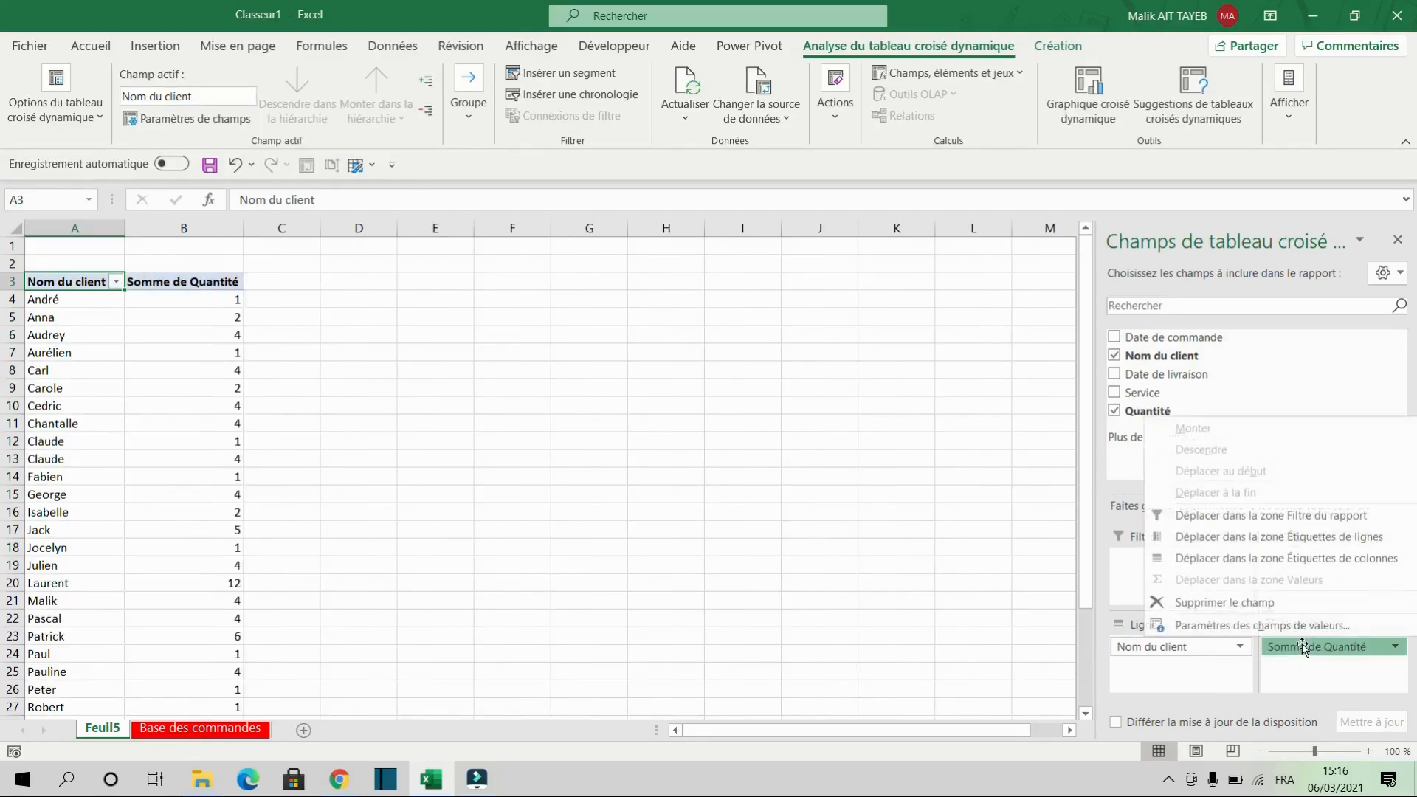
left_click(1290, 629)
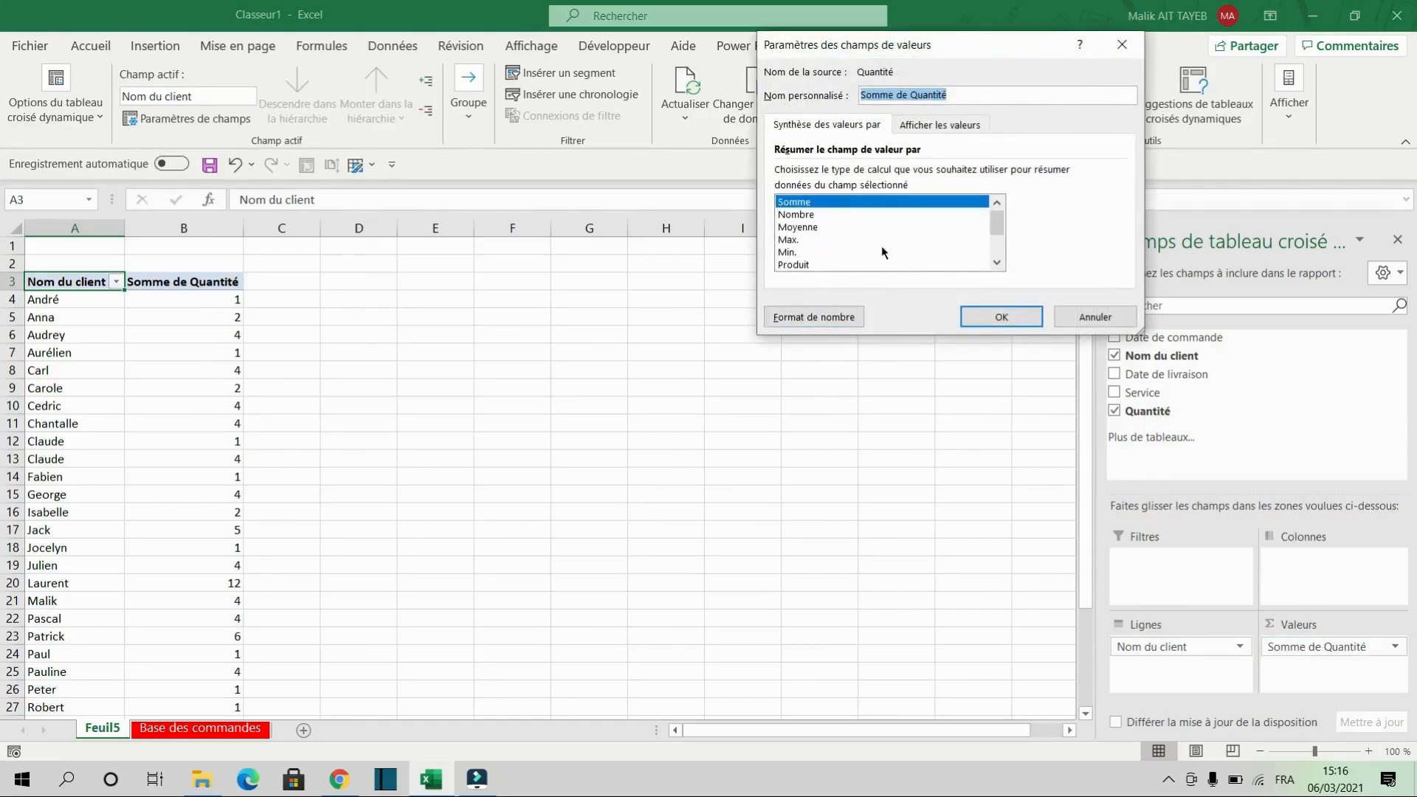
left_click(808, 215)
left_click(1002, 319)
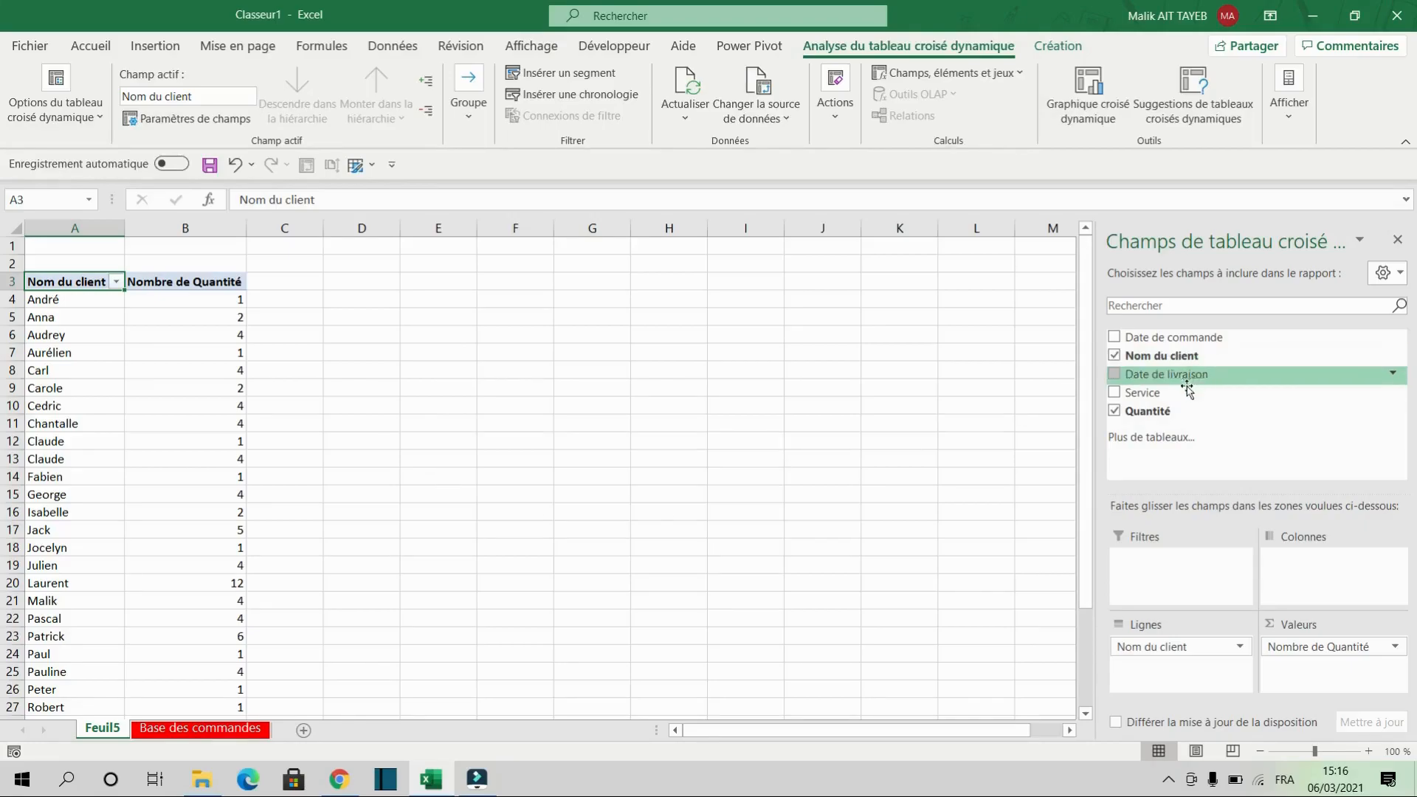
- Add the Service field to the pivot table's columns
left_click_drag(1173, 394, 1320, 583)
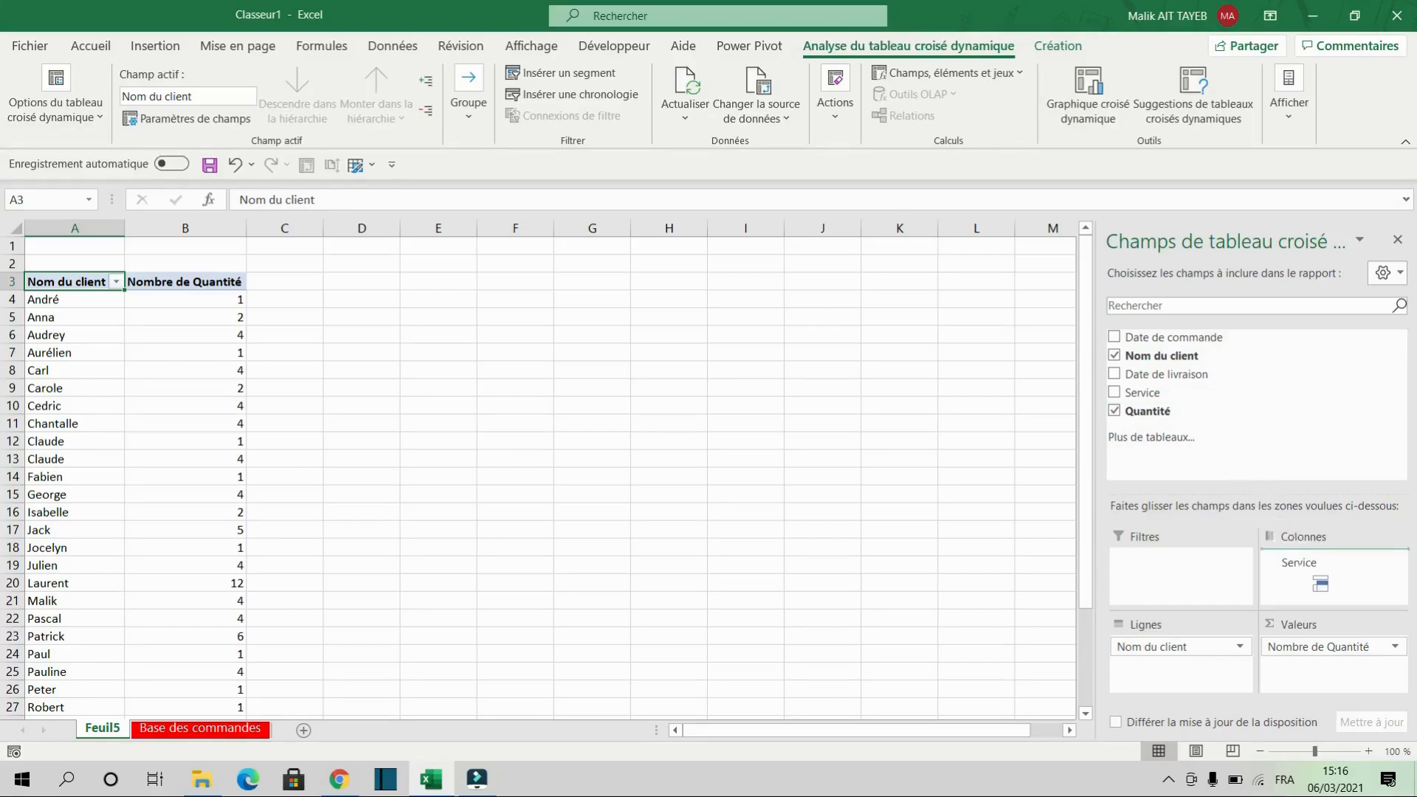
left_click_drag(1321, 584, 1304, 568)
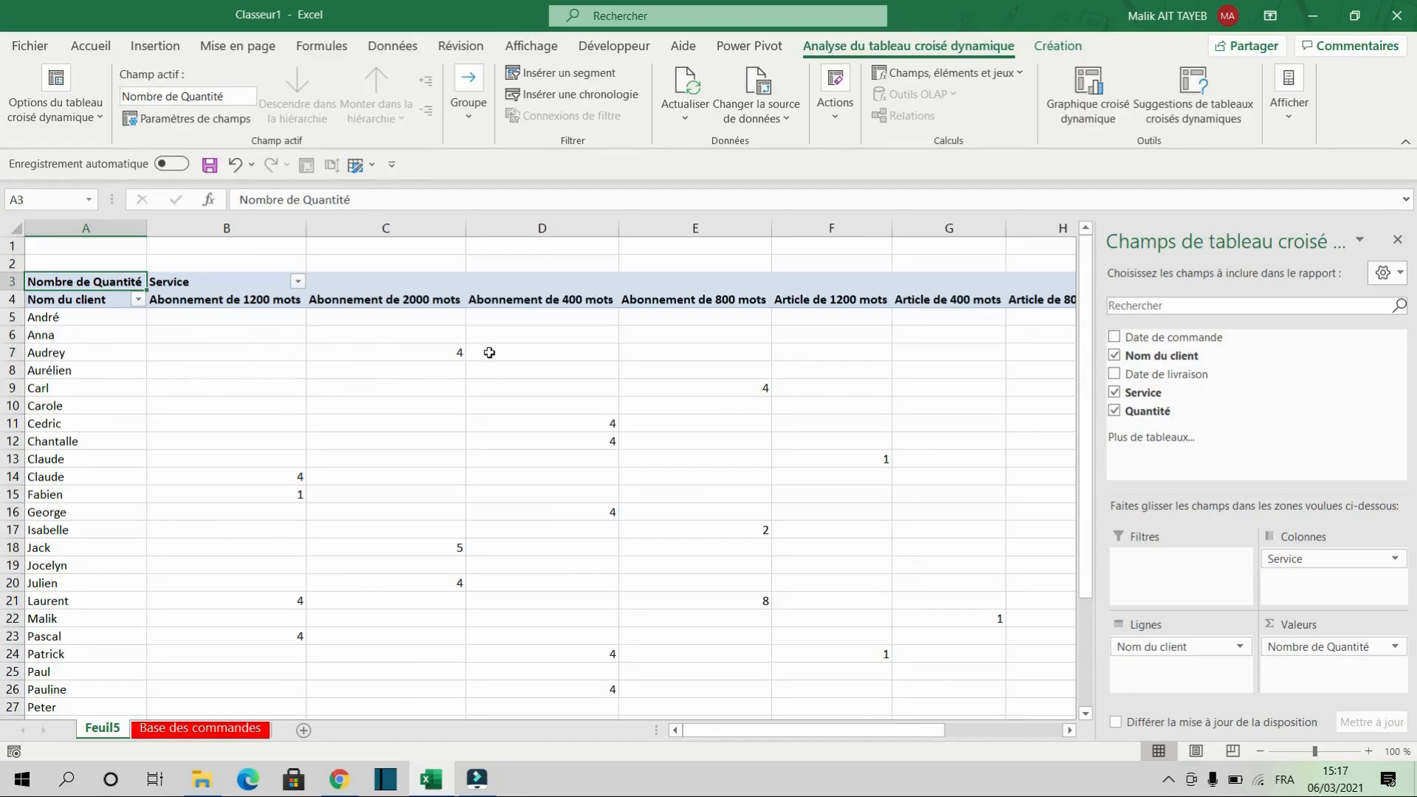
- Examine the order counts per service across row 7 of the pivot table, then return to the client name
left_click(446, 352)
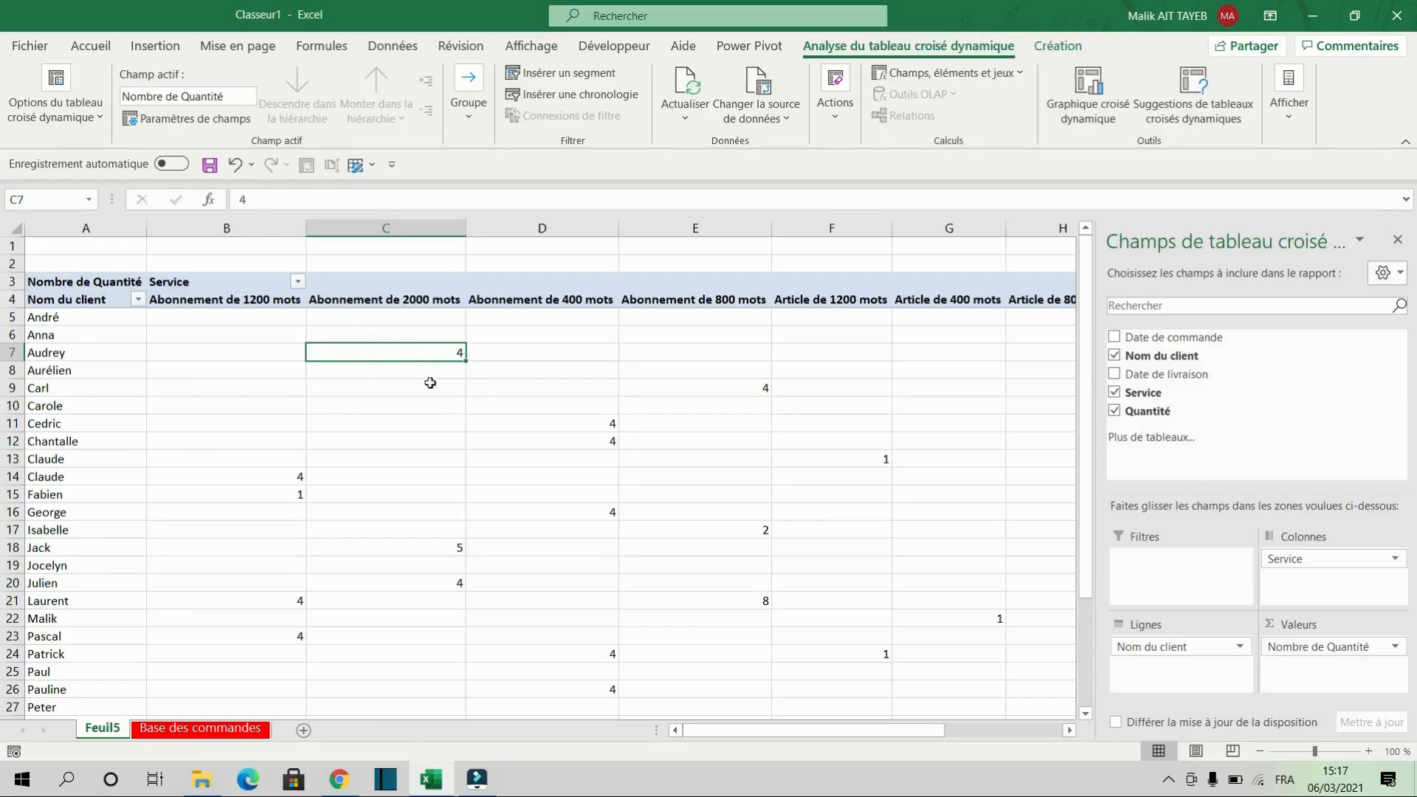
mouse_move(534, 417)
key("Right")
key("Right")
key("Right")
key("Right")
key("Right")
key("Right")
key("Right")
key("Right")
key("Right")
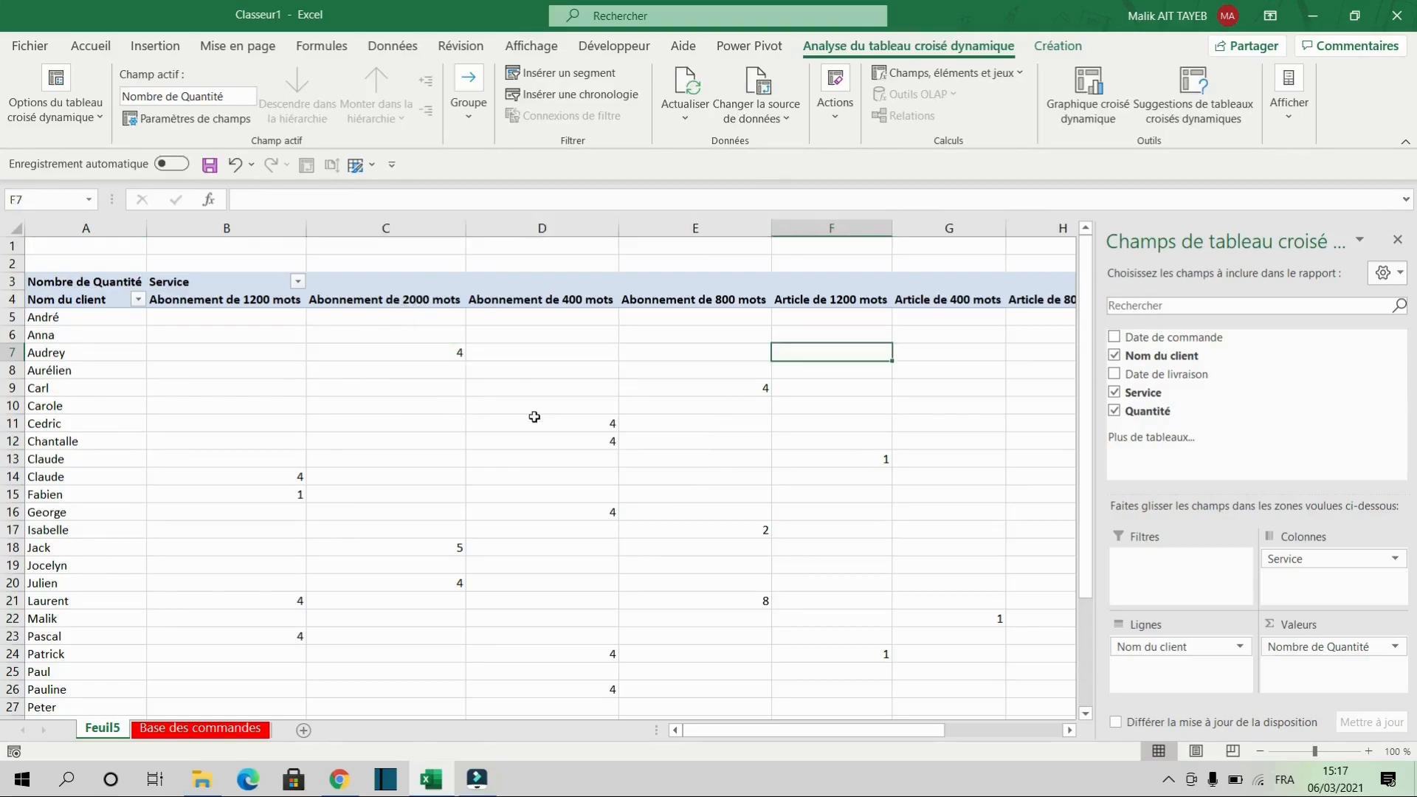
key("Right")
key("Right")
key("Right")
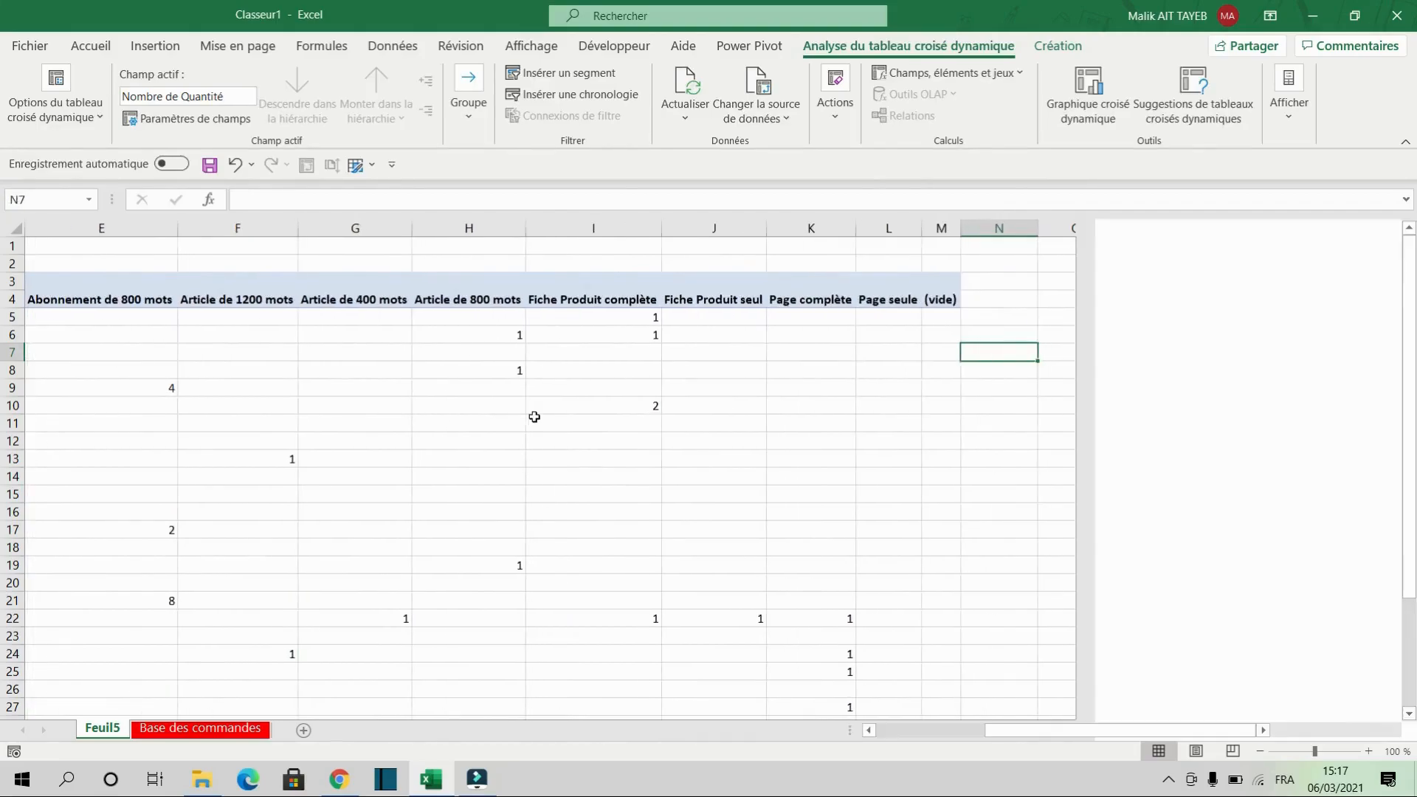
key("Left")
key("Left")
key("Left")
key("Left")
key("Left")
key("Left")
key("Left")
key("Left")
key("Left")
key("Left")
key("Left")
key("Left")
key("Left")
key("Left")
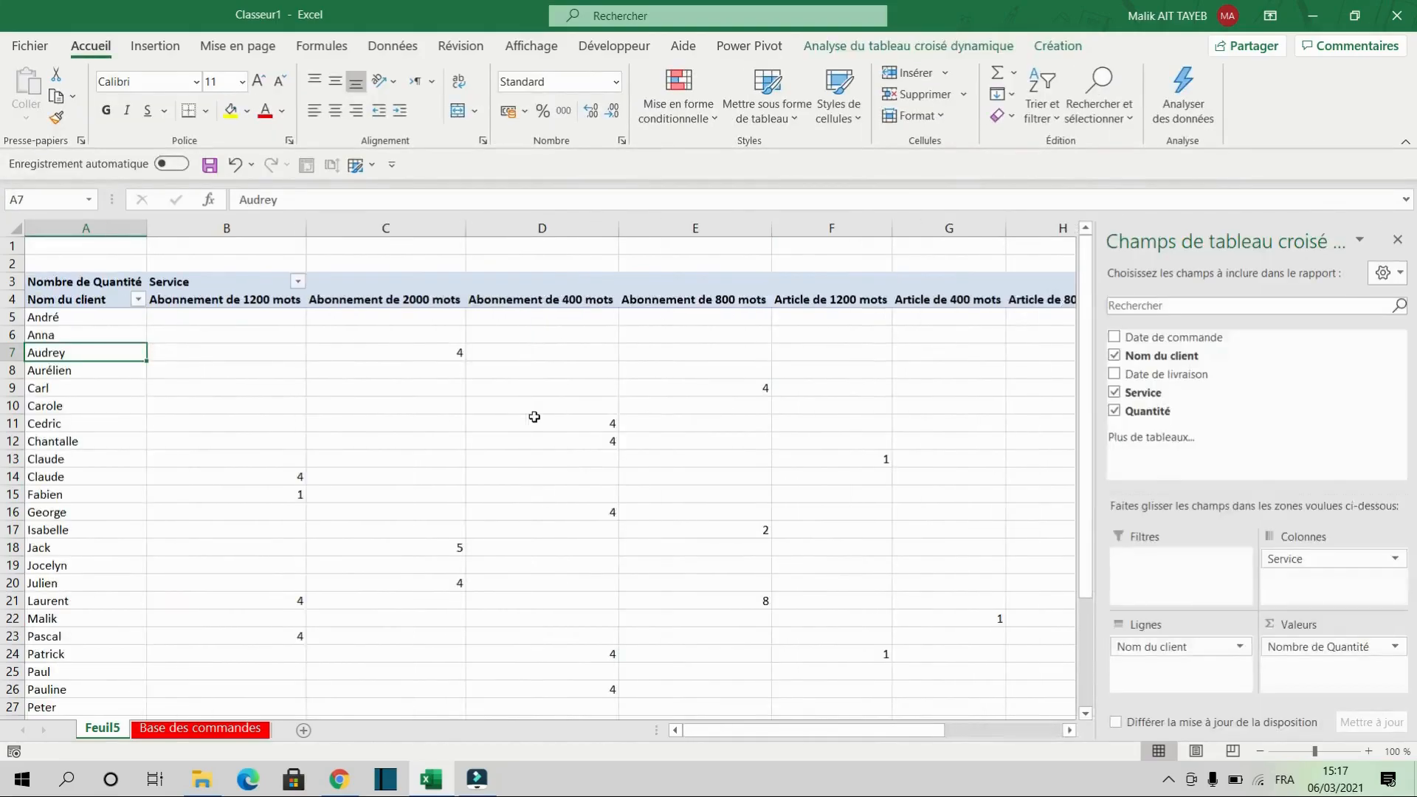
- Examine which services the client in row 6 ordered, including Article de 800 mots and Fiche Produit complète
key("Up")
key("Right")
key("Right")
key("Right")
key("Right")
key("Right")
key("Right")
key("Right")
key("Right")
key("Right")
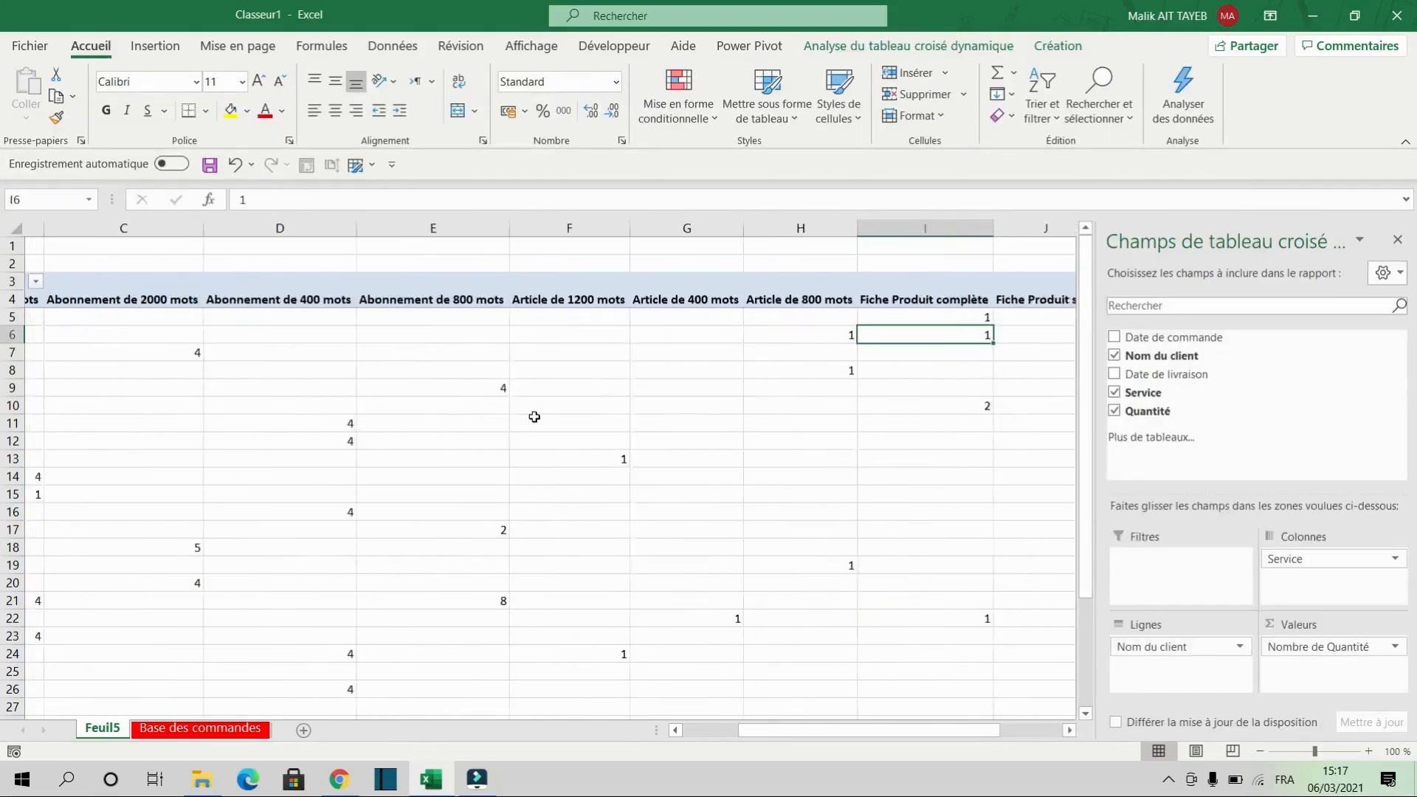
key("Left")
key("Left")
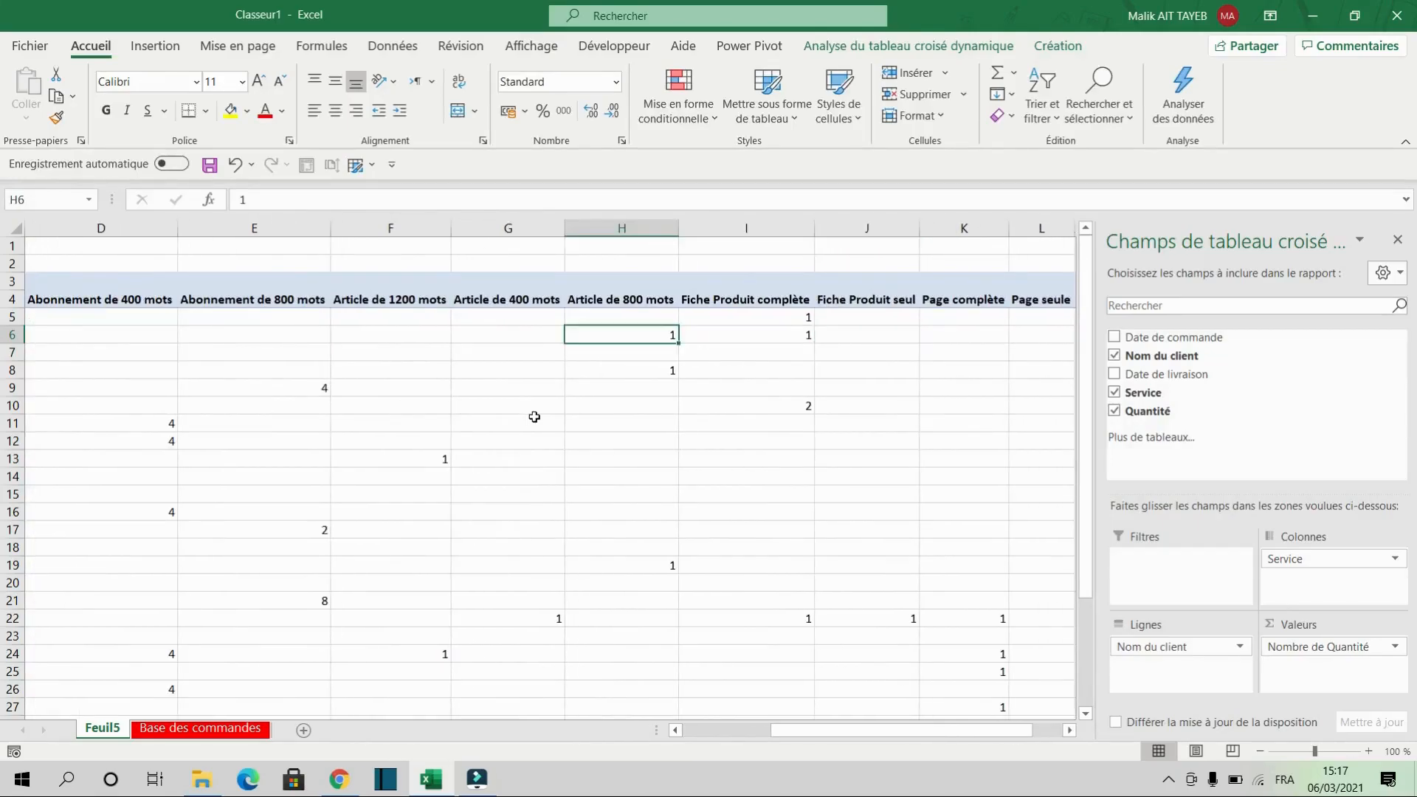
key("Right")
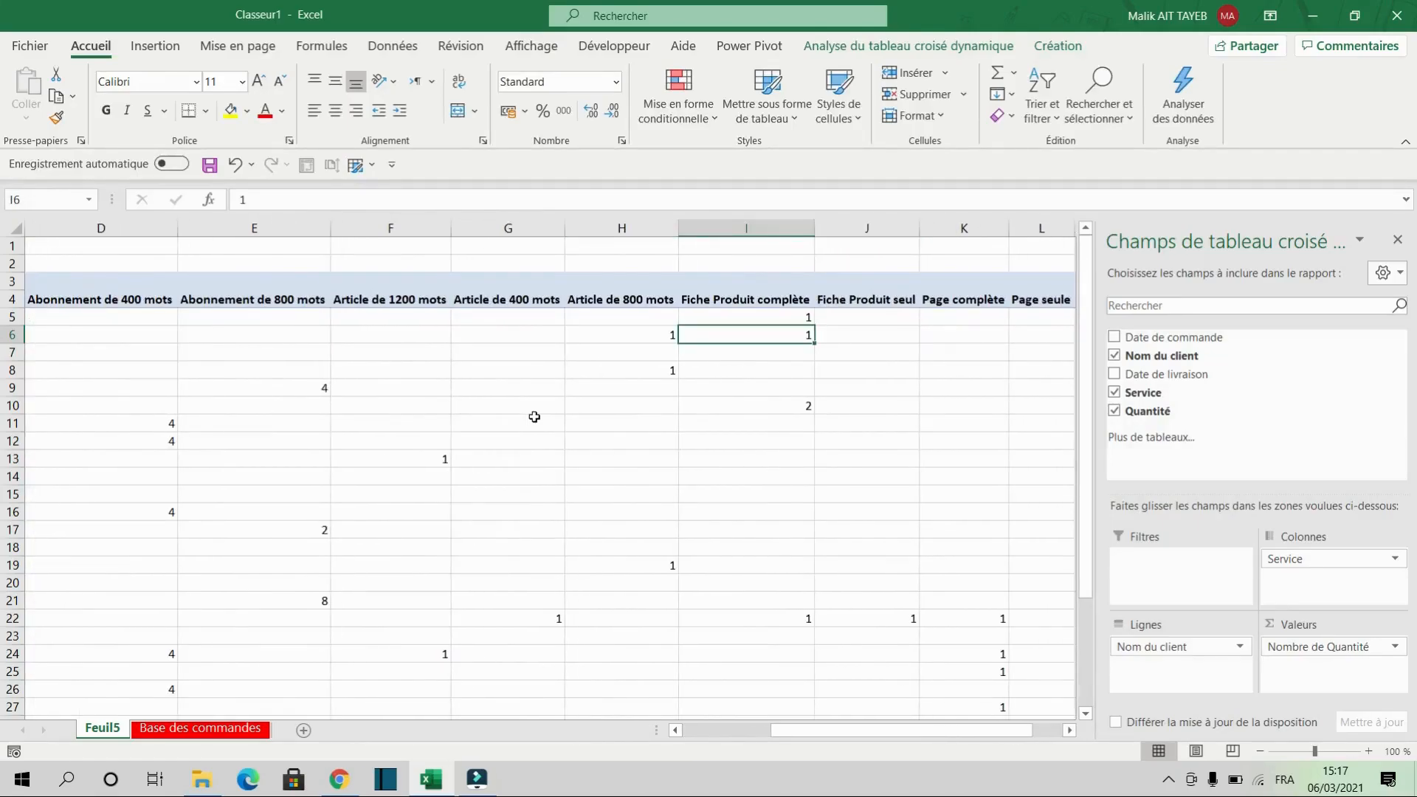
key("Left")
key("Left")
key("Left")
key("Left")
key("Left")
key("Left")
key("Left")
key("Left")
- Examine the subscription counts of the client in row 21 across all service columns
key("Down")
key("Down")
key("Down")
key("Down")
key("Down")
key("Down")
key("Down")
key("Down")
key("Down")
key("Down")
key("Down")
key("Down")
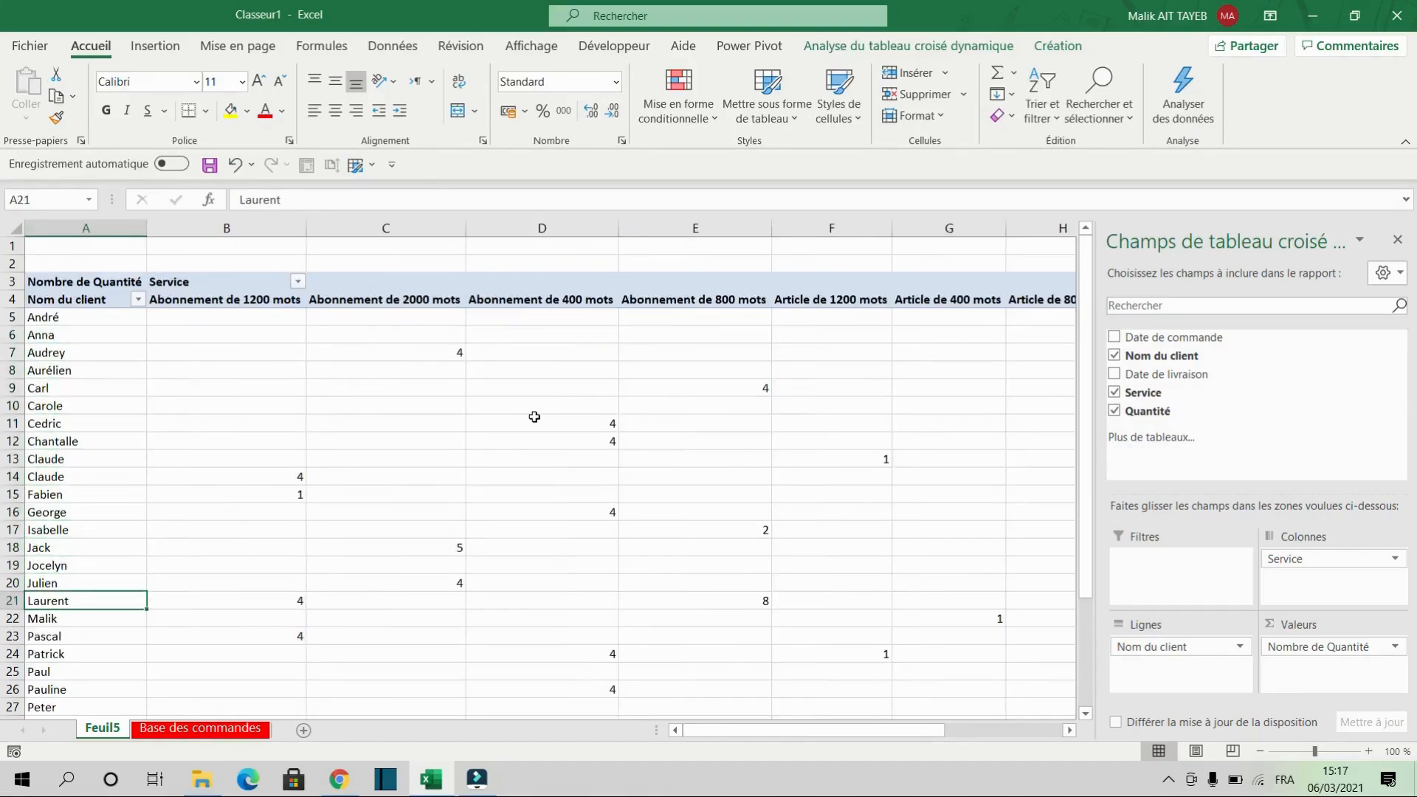
key("Right")
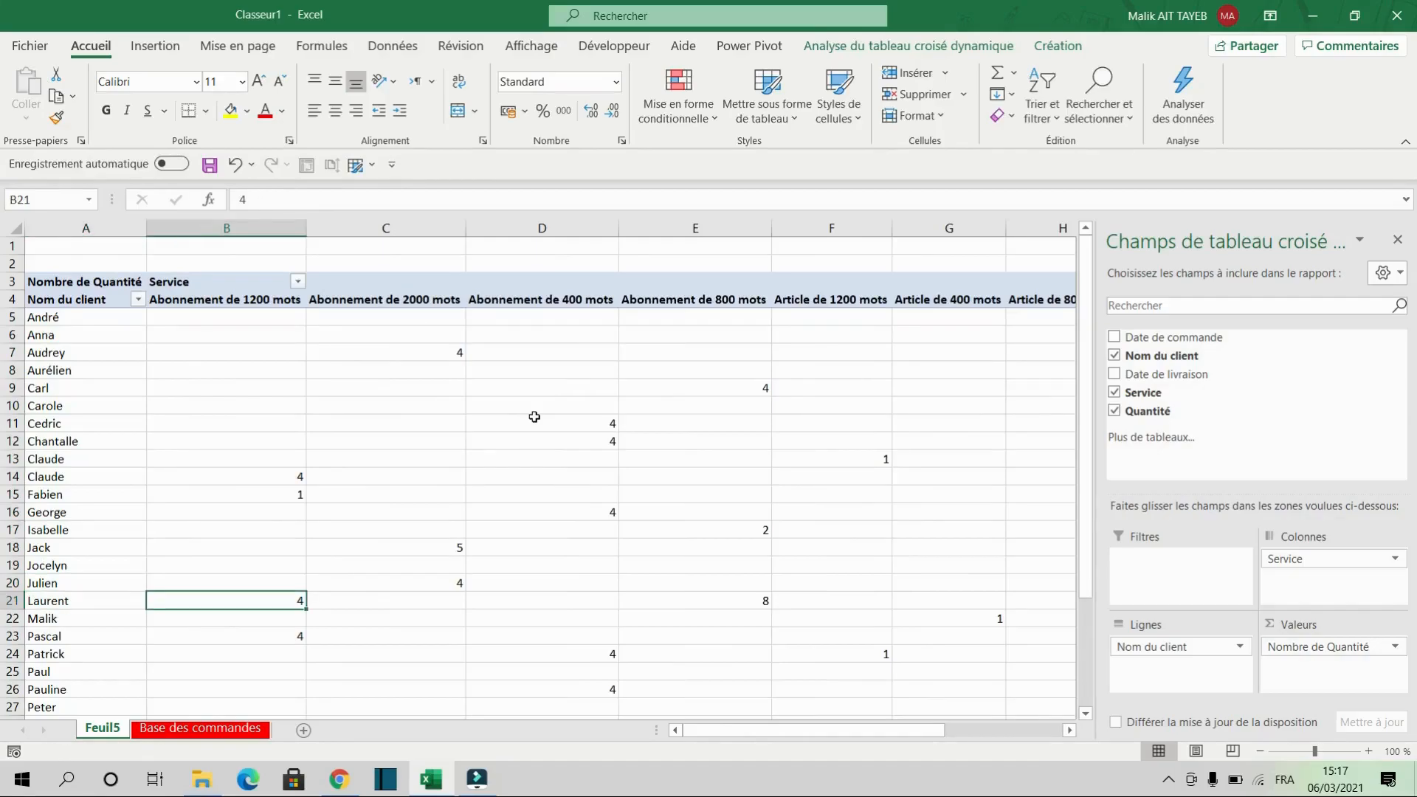
key("Right")
key("Right")
key("Right")
key("Right")
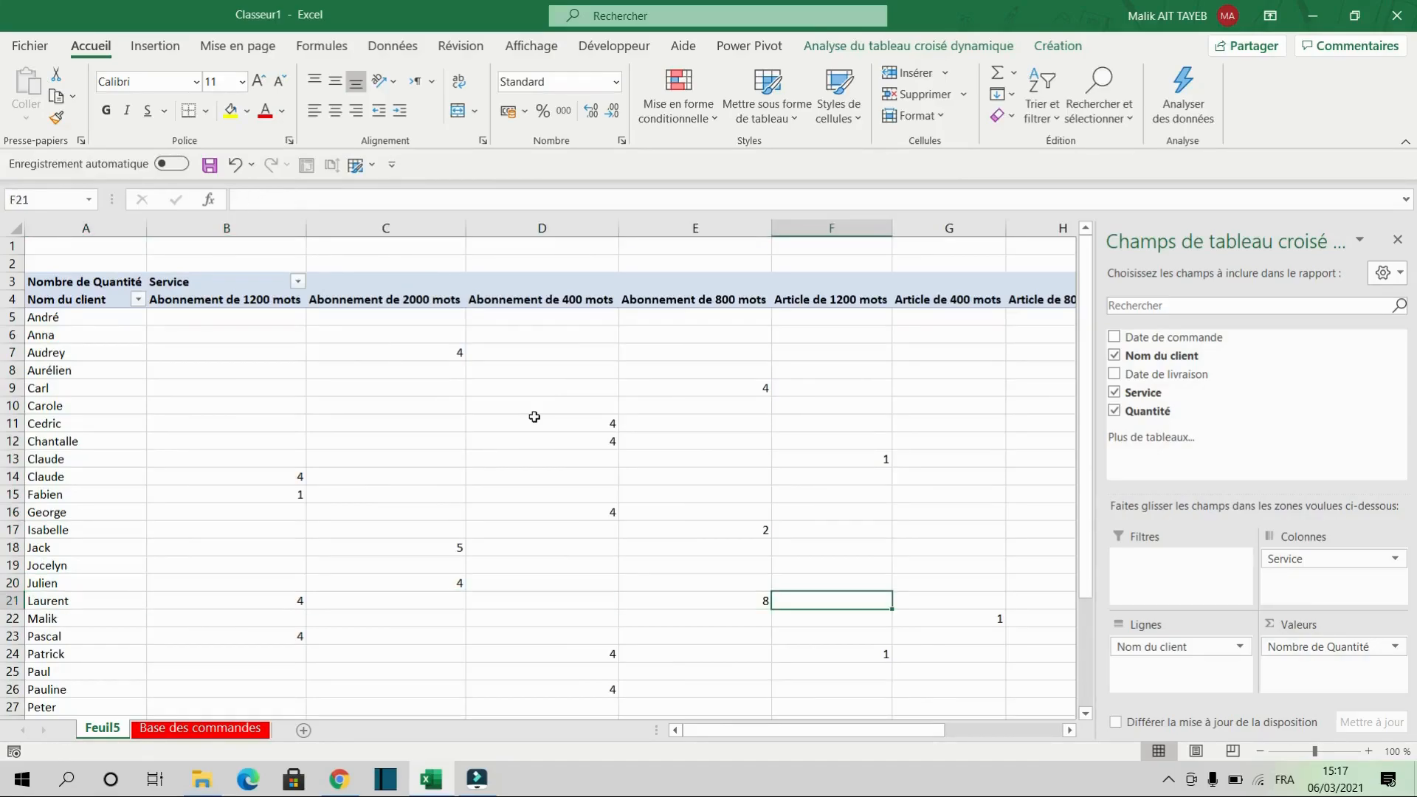
key("Left")
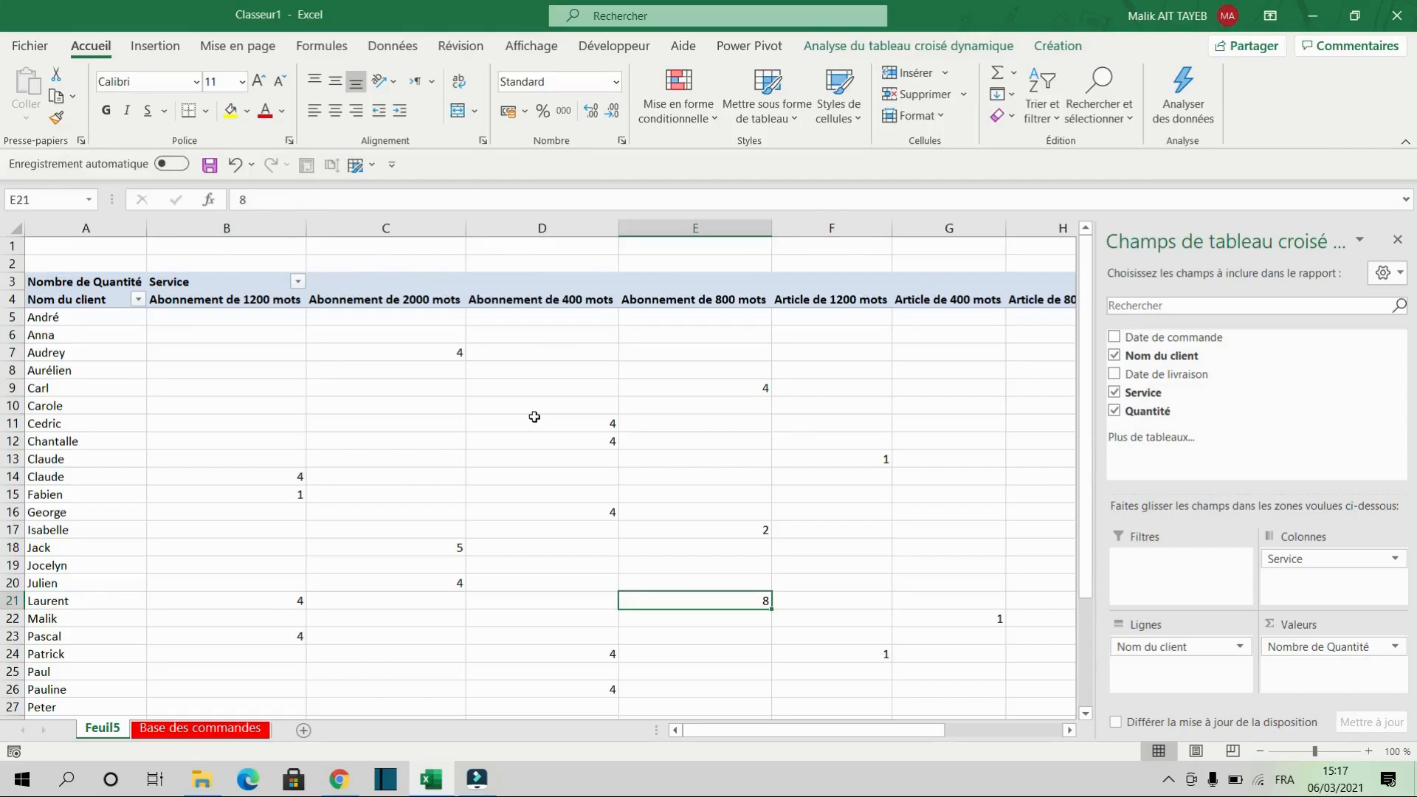
key("Right")
key("Right")
key("Right")
key("Right")
key("Right")
key("Right")
key("Right")
key("Right")
key("Right")
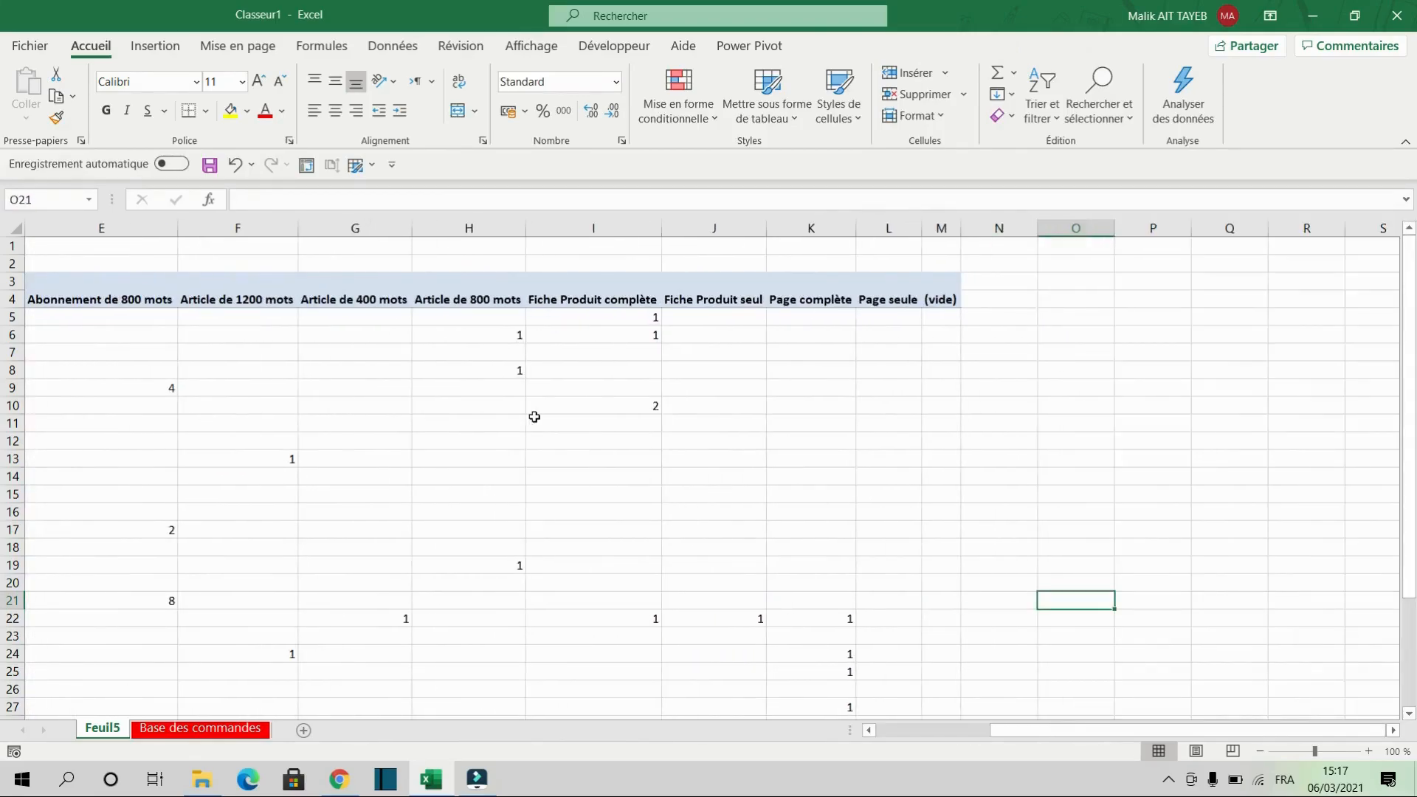
key("Home")
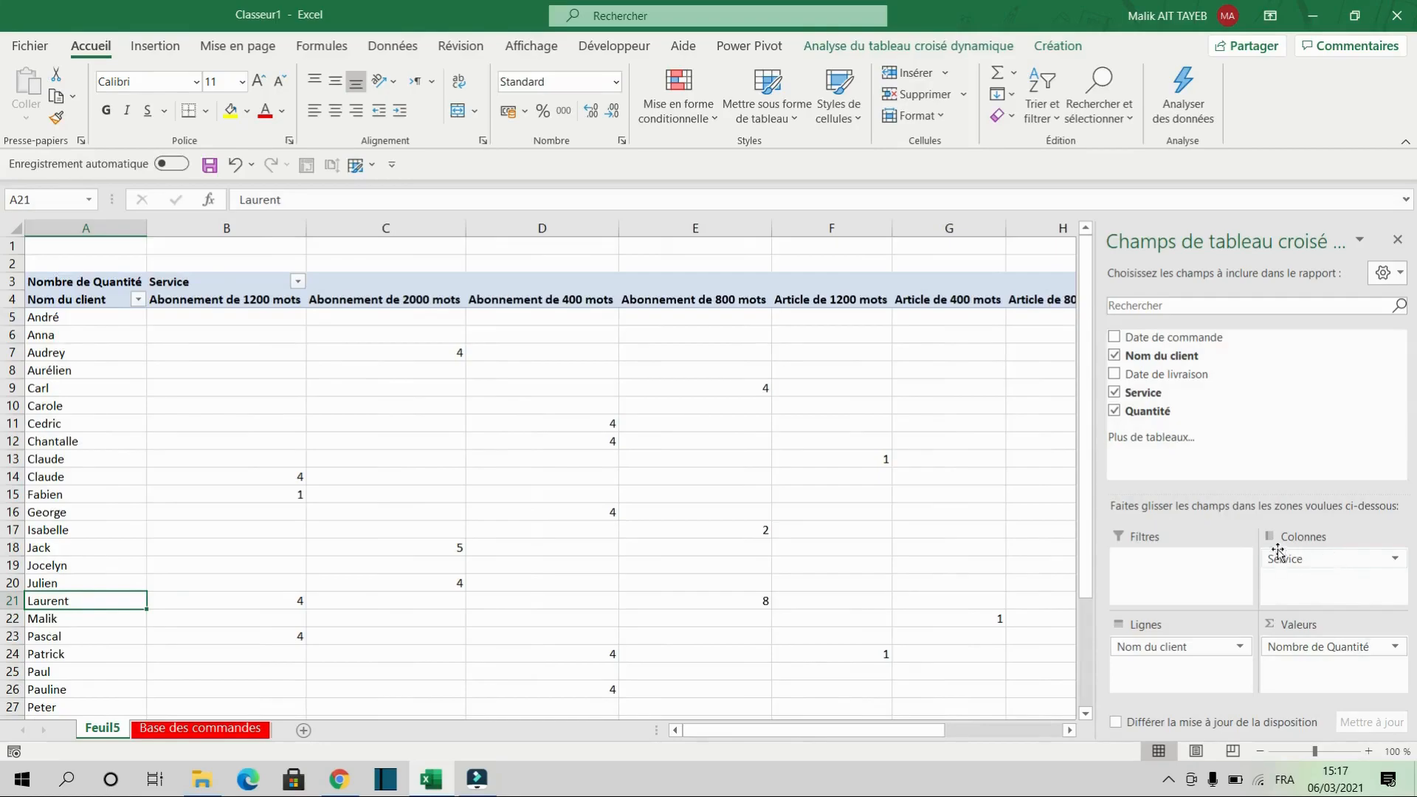
- Move the Service field from the pivot table's columns to its rows, beneath Nom du client
left_click_drag(1316, 560, 1165, 690)
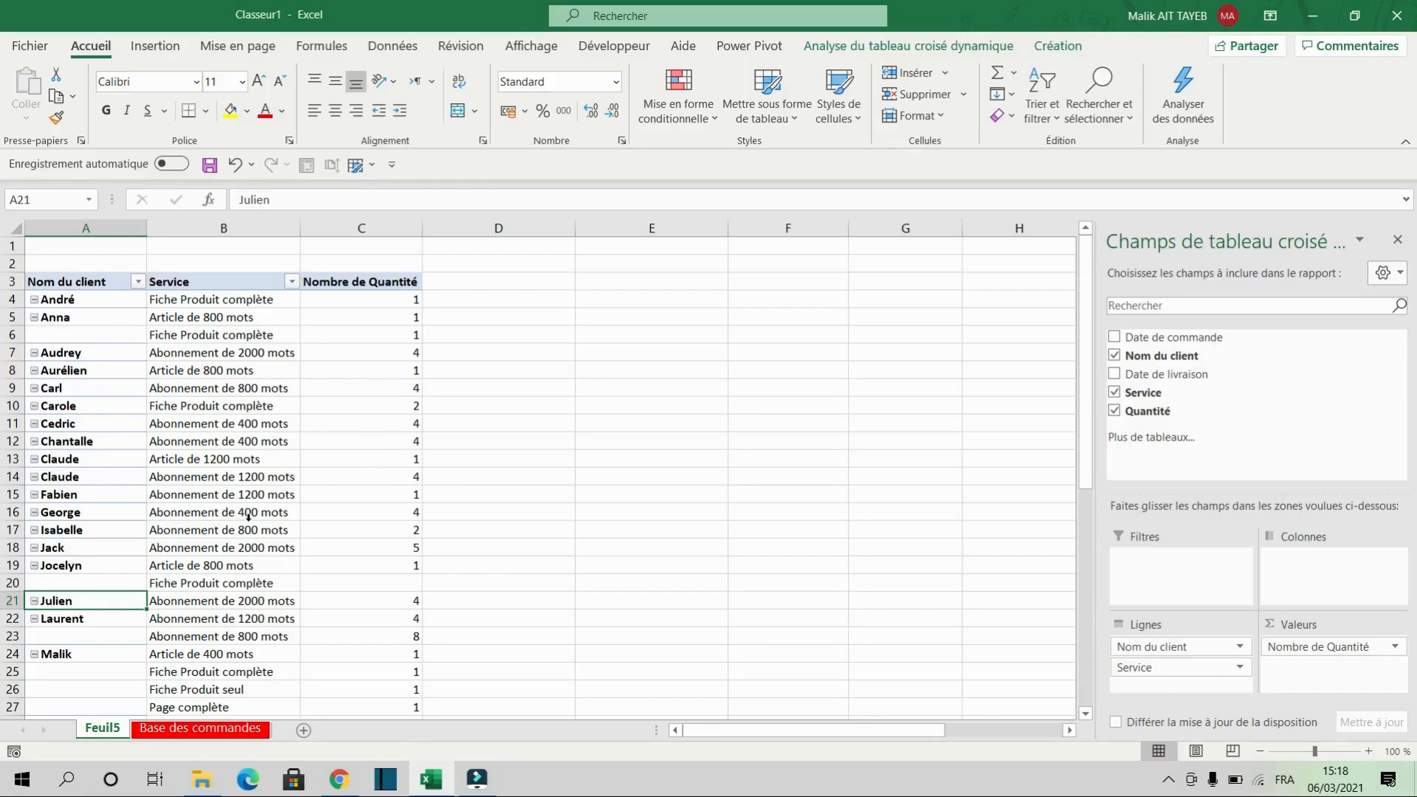
right_click(105, 735)
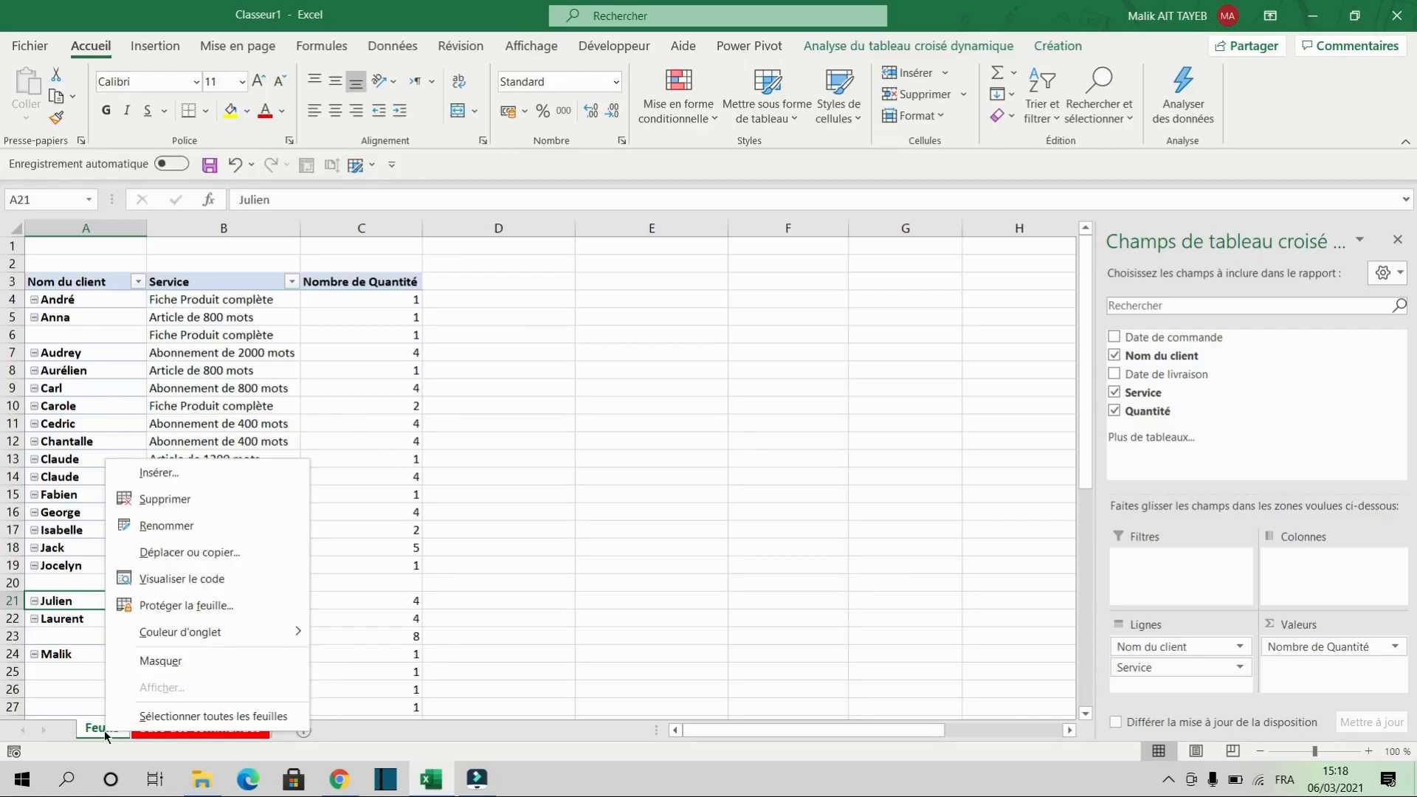
left_click(465, 365)
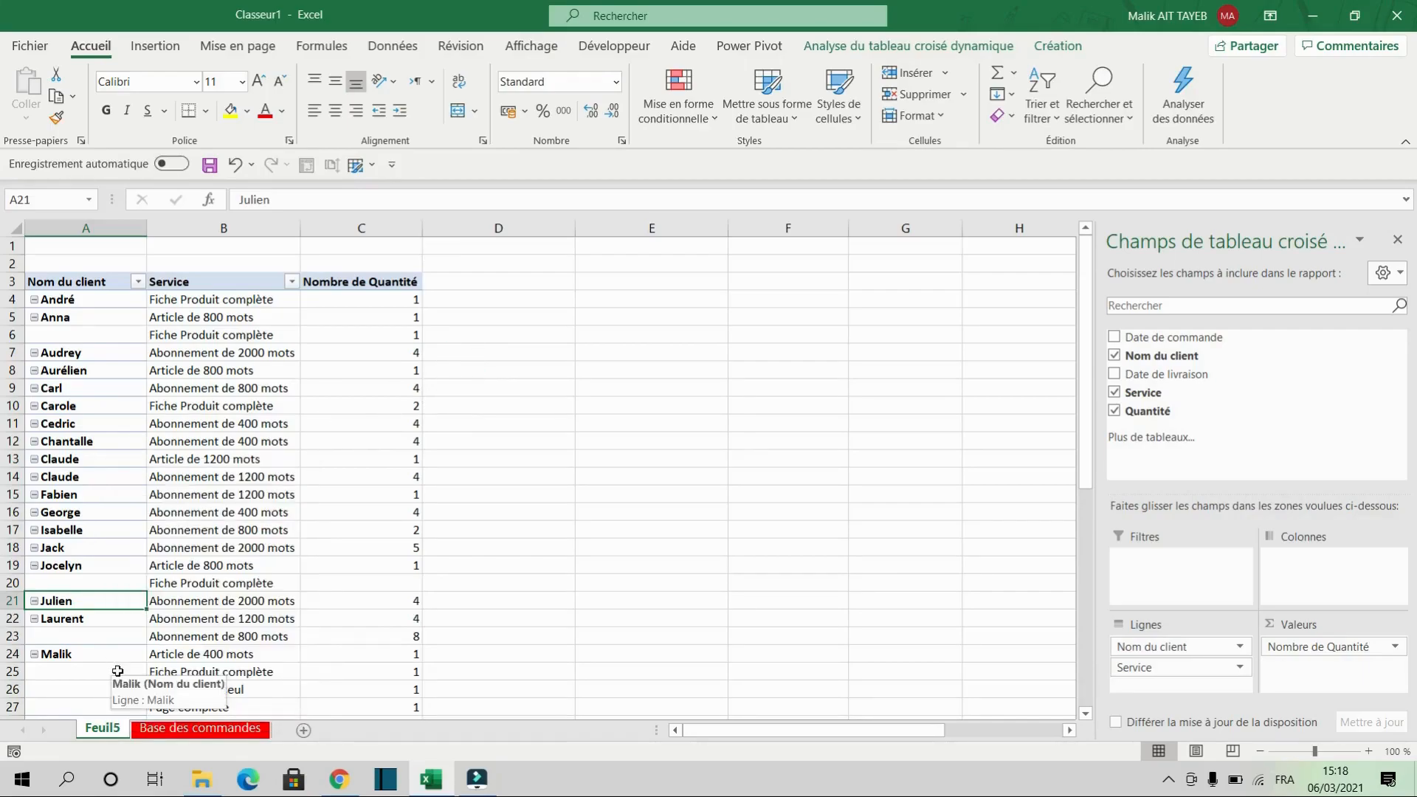